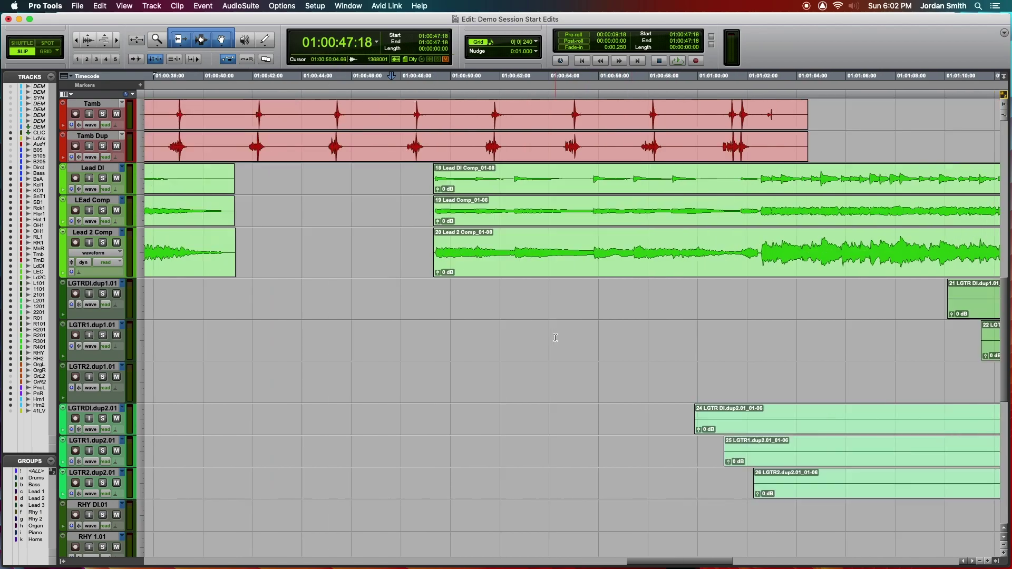
- Add a fade-in and a fade-out to the short Lead 2 Comp clip in the lead guitar section near 59:57
left_click(694, 151)
scroll(601, 455, "down", 8)
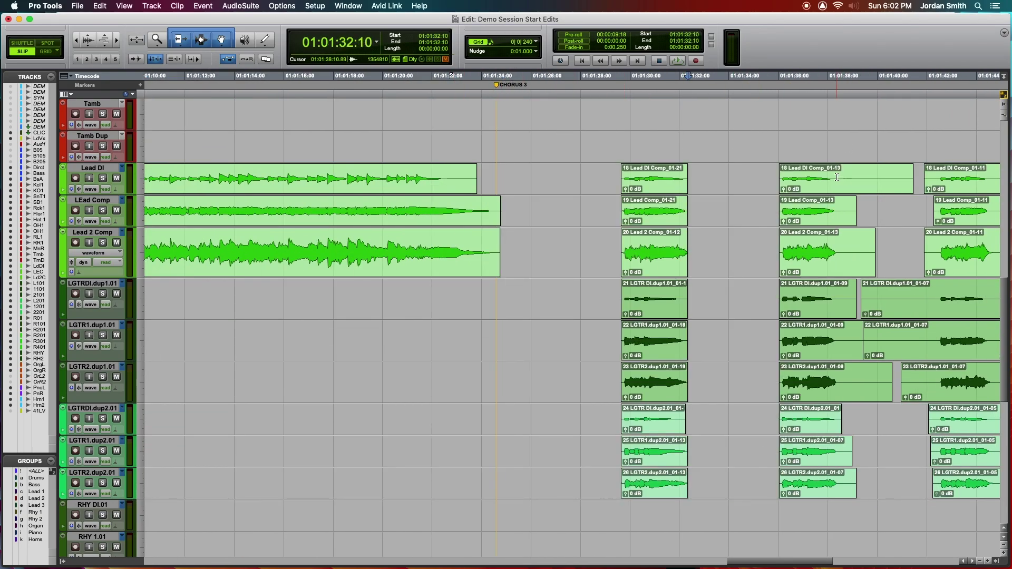
scroll(477, 458, "down", 10)
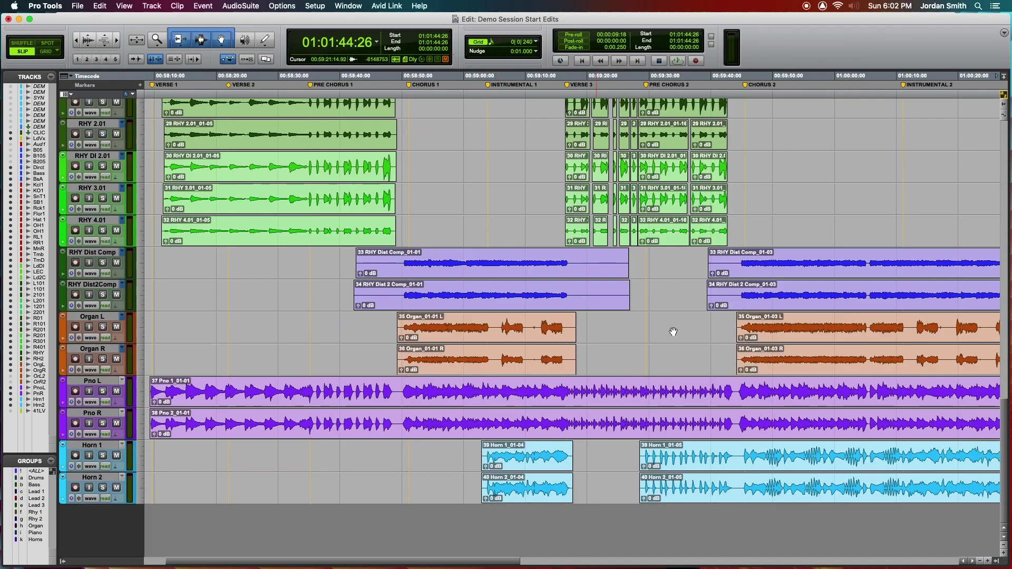
scroll(501, 451, "right", 6)
scroll(523, 445, "down", 5)
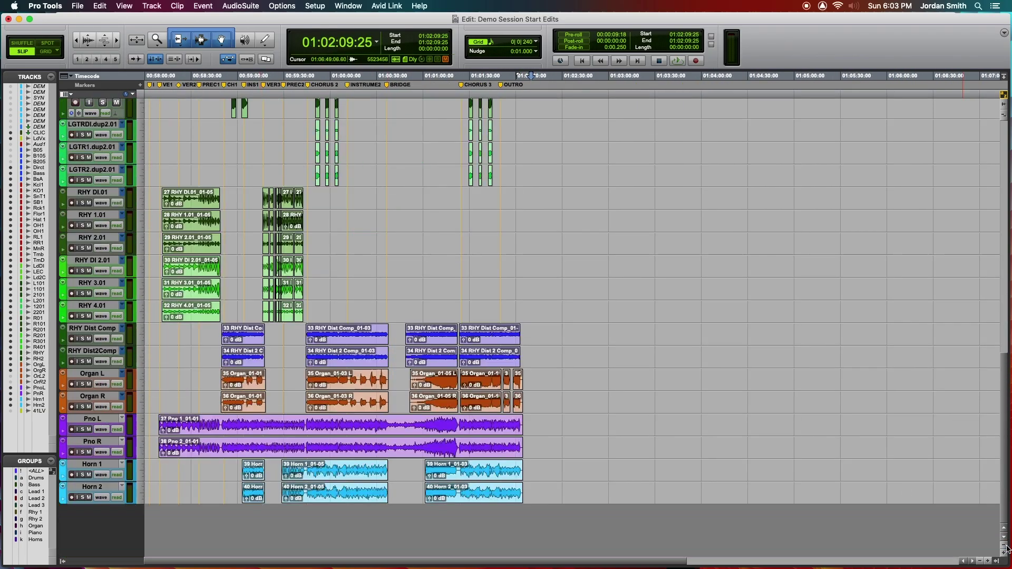
scroll(523, 444, "up", 10)
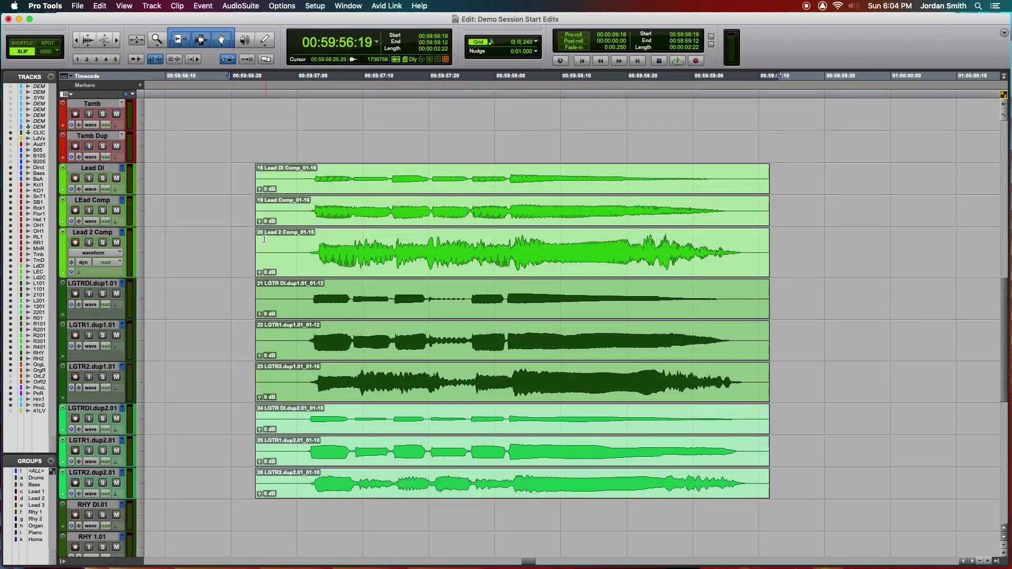
left_click_drag(258, 232, 307, 235)
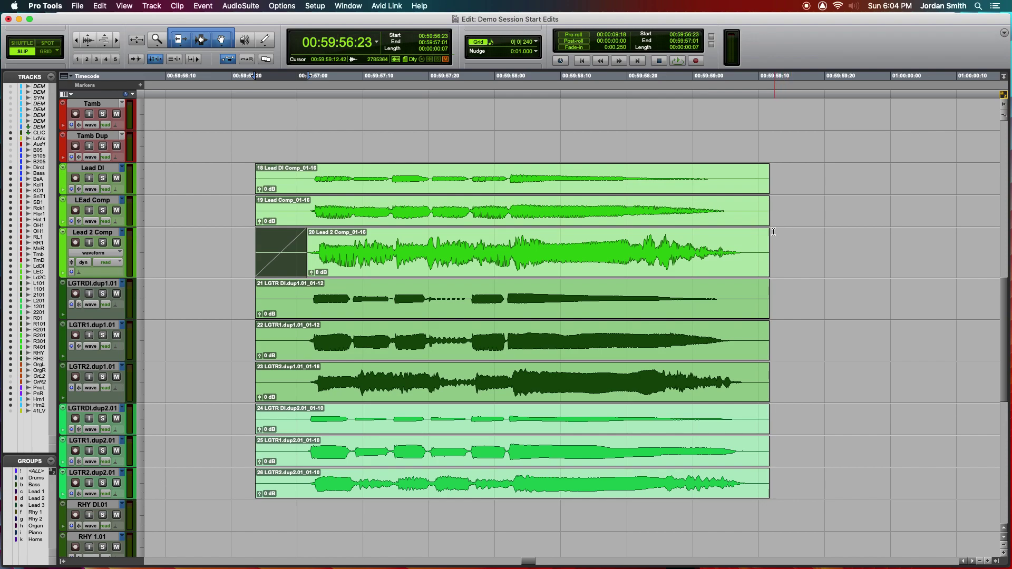
left_click_drag(767, 232, 739, 233)
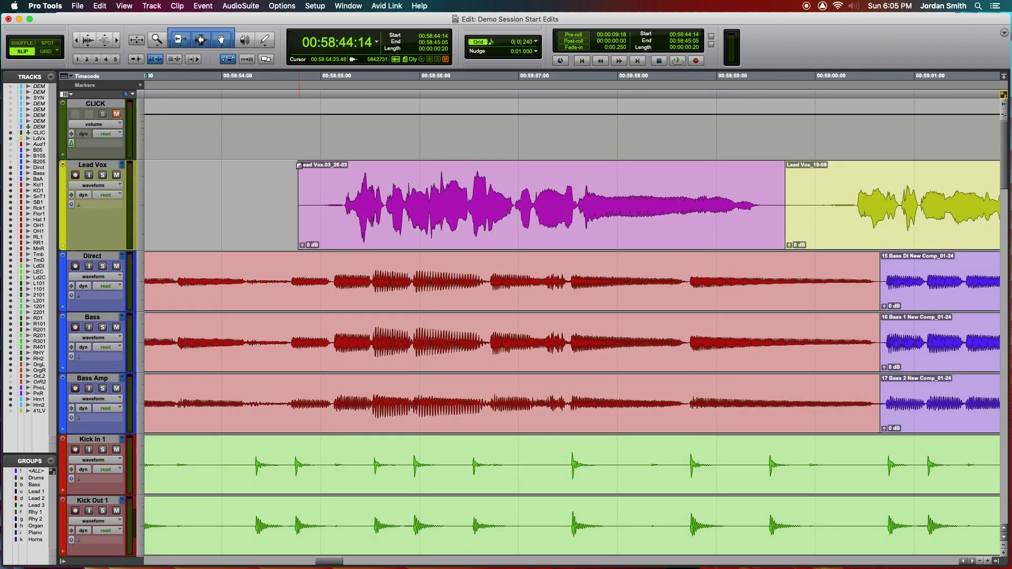
- Fade in the Lead Vox.03_26-03 clip and crossfade the joins on both sides of the following Lead Vox clip
left_click_drag(299, 164, 349, 166)
scroll(599, 222, "right", 10)
left_click_drag(506, 248, 507, 249)
scroll(527, 248, "right", 20)
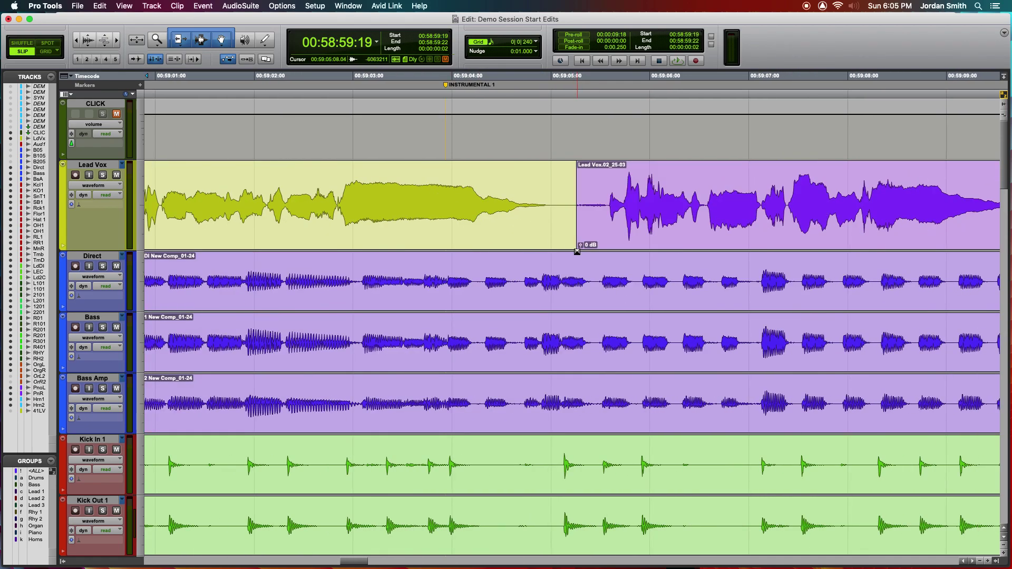
left_click_drag(577, 251, 579, 251)
scroll(557, 258, "right", 20)
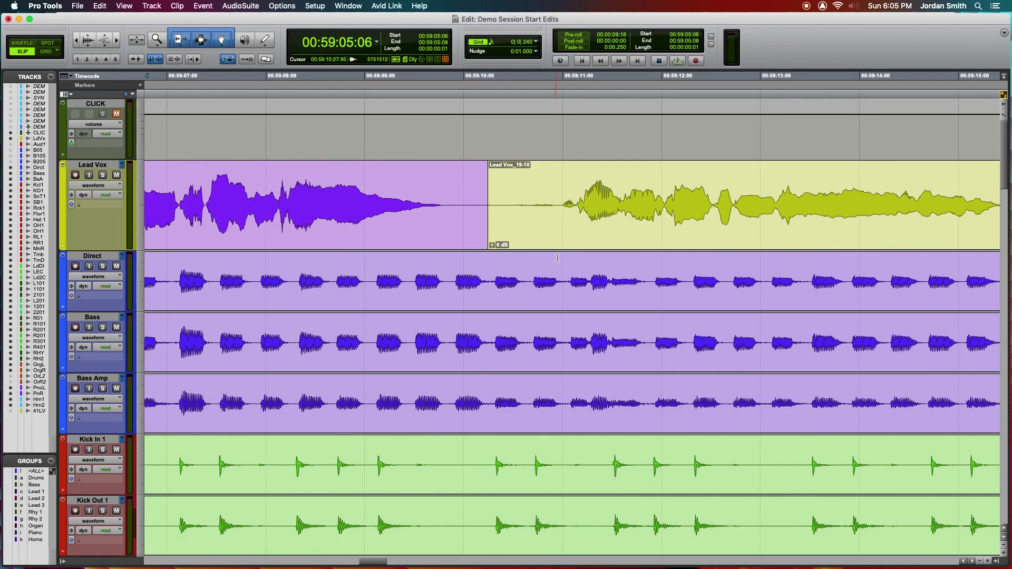
- Crossfade the Lead Vox.02_25-03 clip into Lead Vox_19-10, and Lead Vox_19-10 into Lead Vox.04_27-03
left_click_drag(486, 250, 529, 252)
scroll(490, 253, "right", 20)
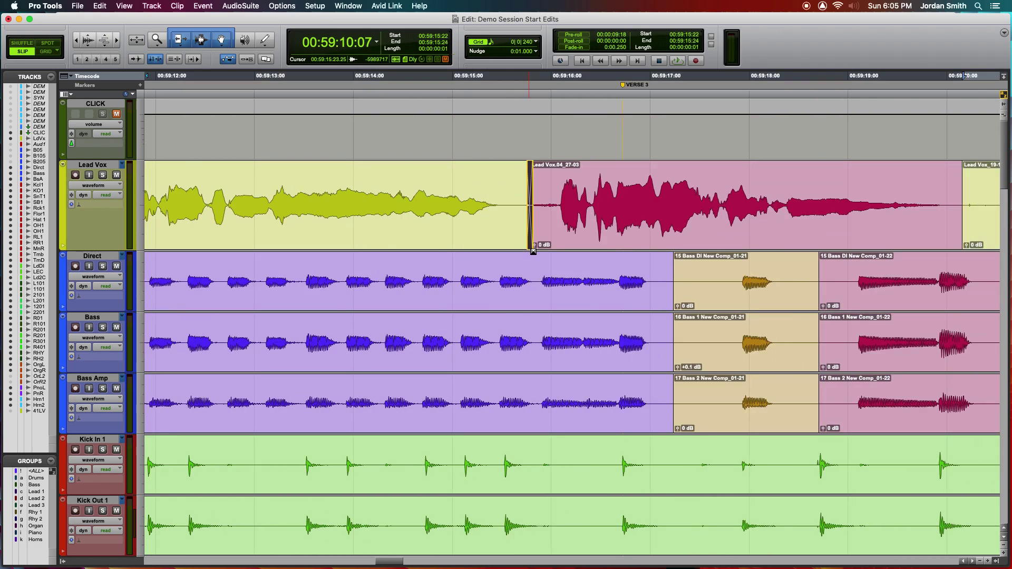
left_click(551, 139)
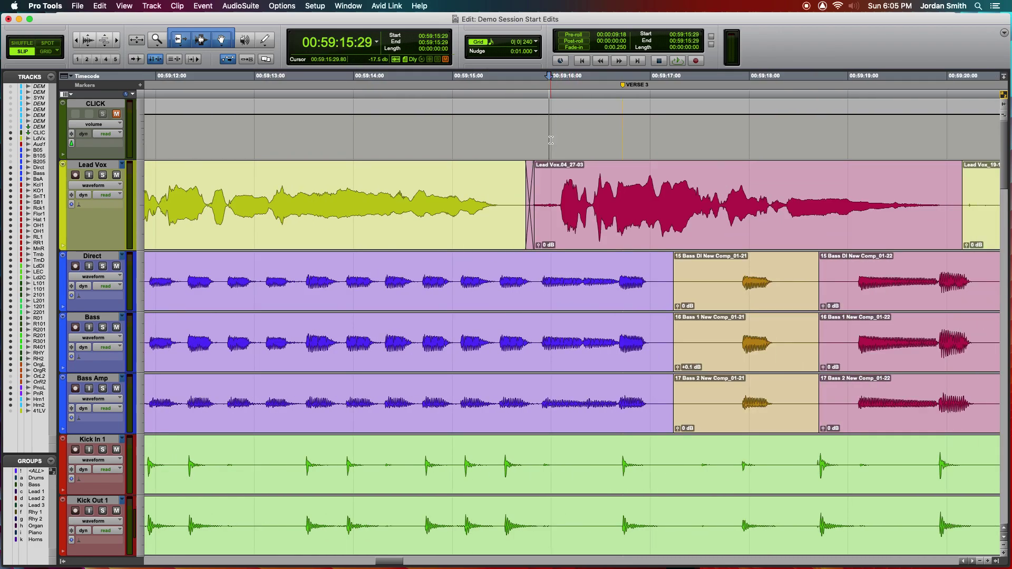
scroll(551, 140, "right", 20)
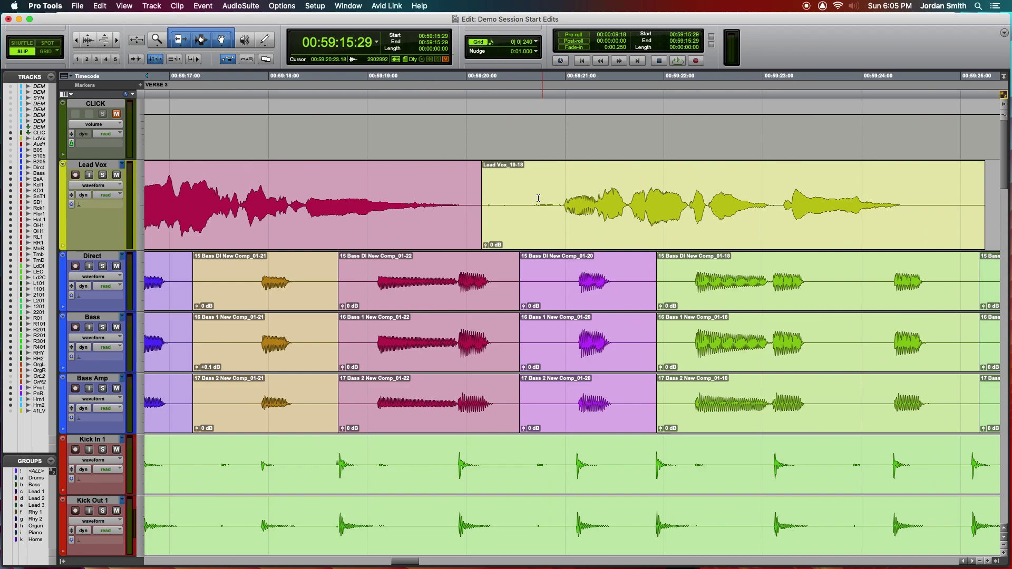
- Crossfade the Lead Vox.04_27-03 clip into Lead Vox_19-18 and fade out the end of Lead Vox_19-18
left_click_drag(477, 246, 479, 246)
scroll(487, 248, "right", 14)
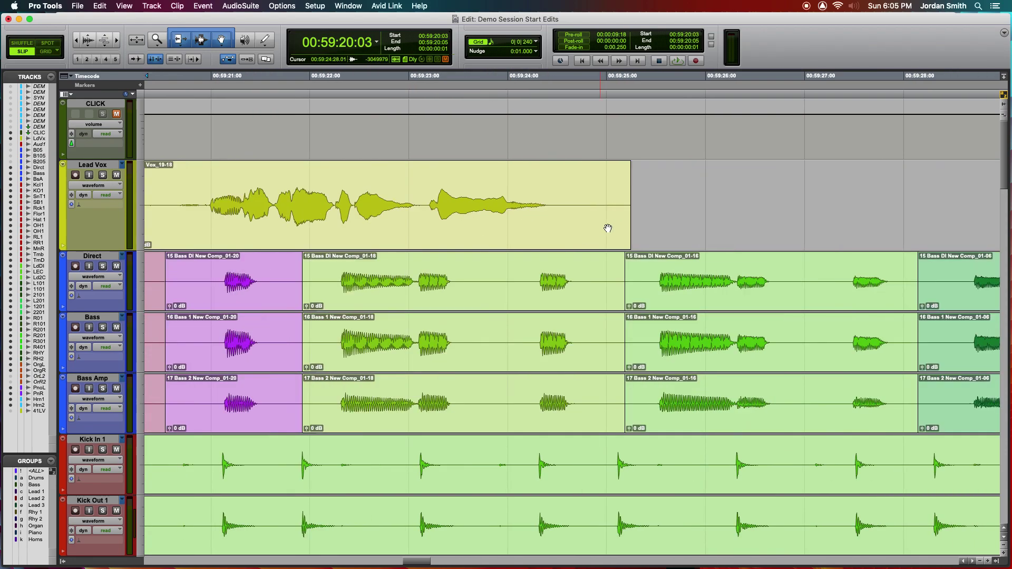
left_click_drag(627, 163, 551, 165)
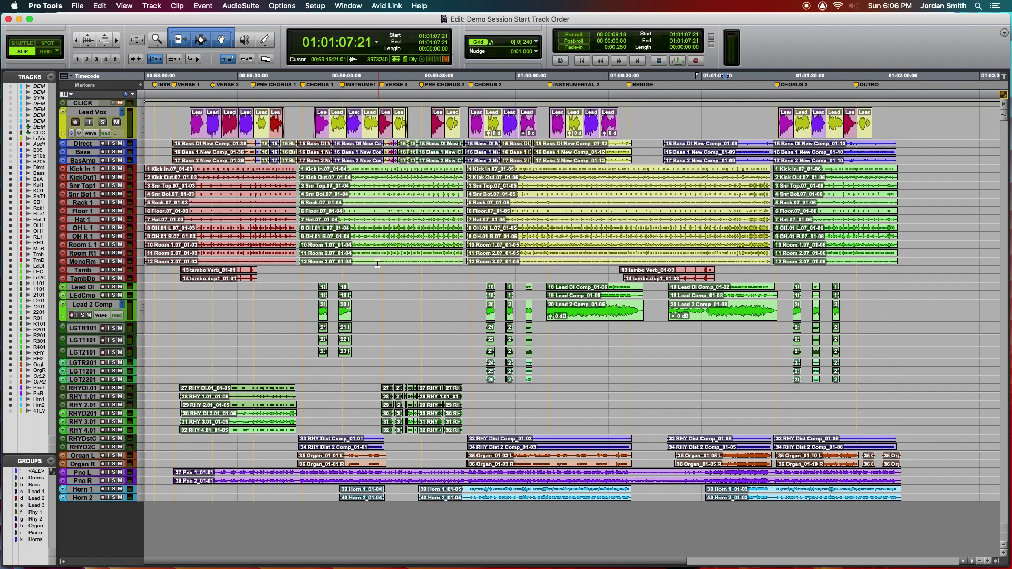
- Move the drum and tambourine tracks from Kick In 1 to TambDp directly below CLICK, above Lead Vox
left_click(83, 169)
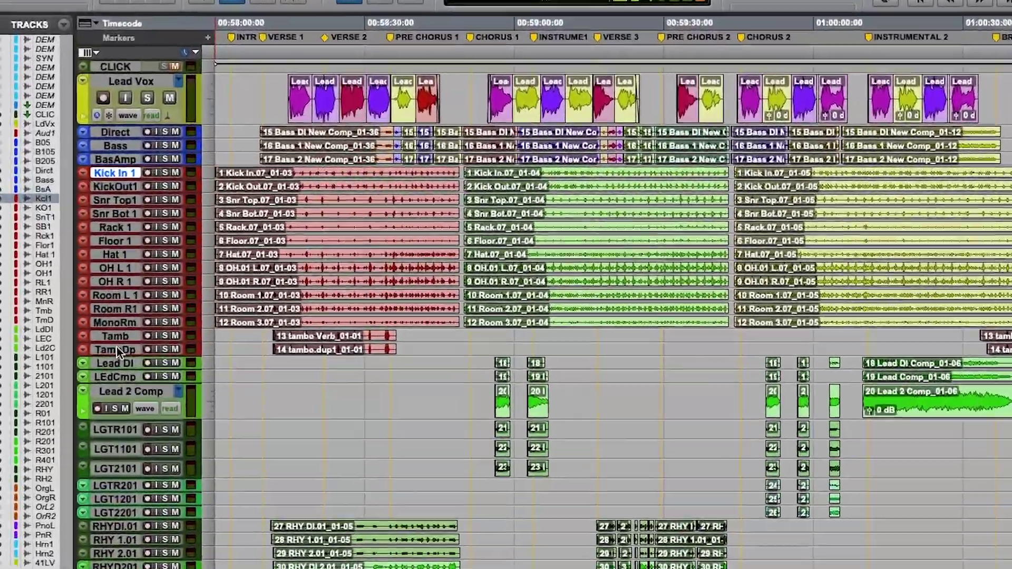
left_click(84, 278, "shift")
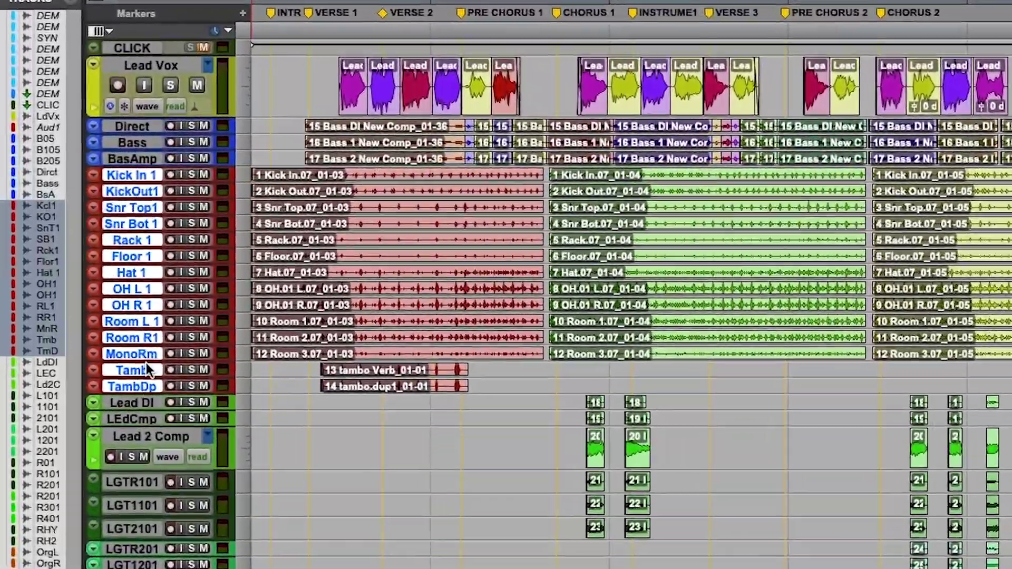
left_click_drag(148, 174, 162, 62)
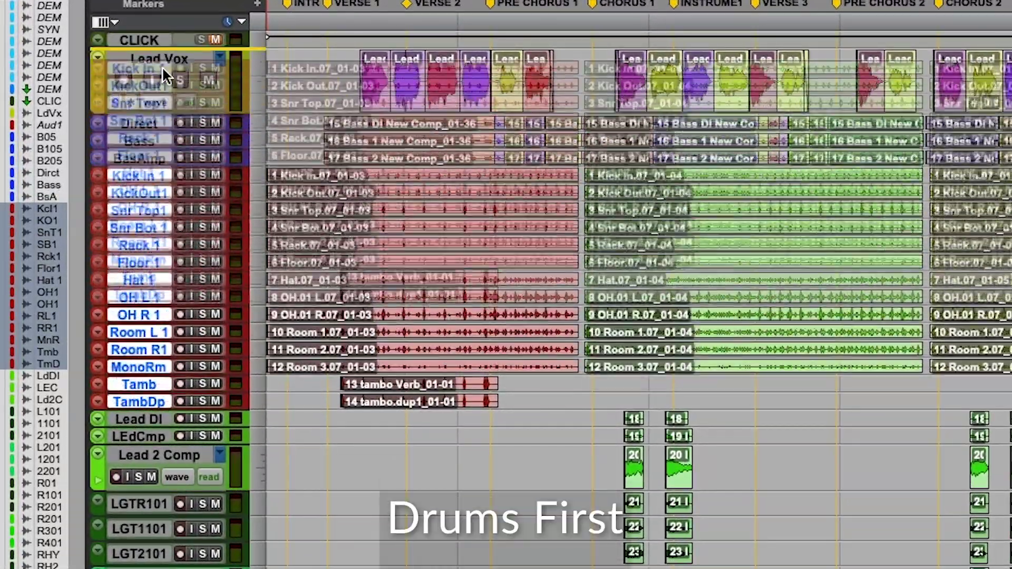
- Move the Direct, Bass and BasAmp tracks between TambDp and Lead Vox
left_click(138, 366)
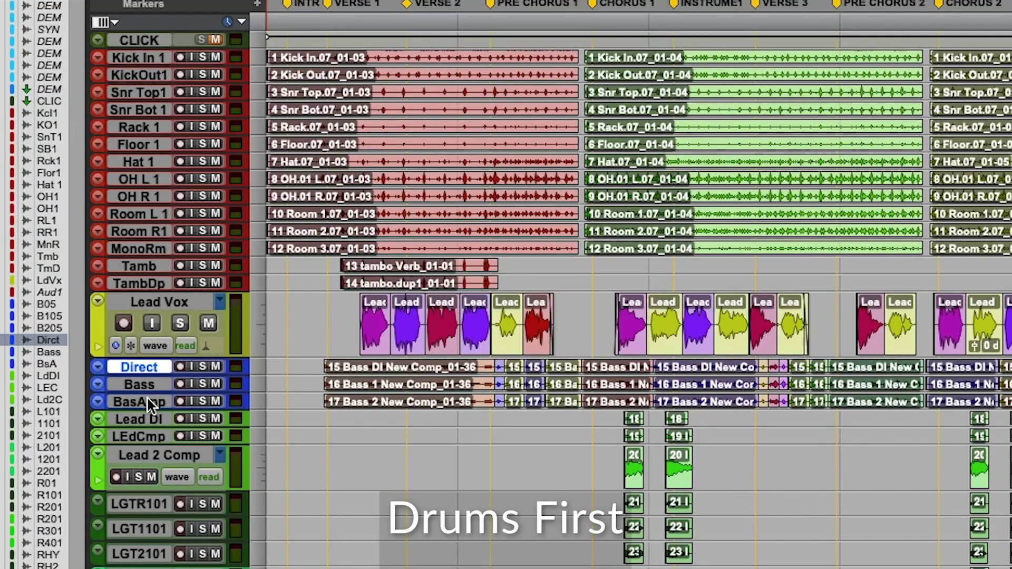
left_click(147, 398, "shift")
left_click_drag(140, 366, 147, 294)
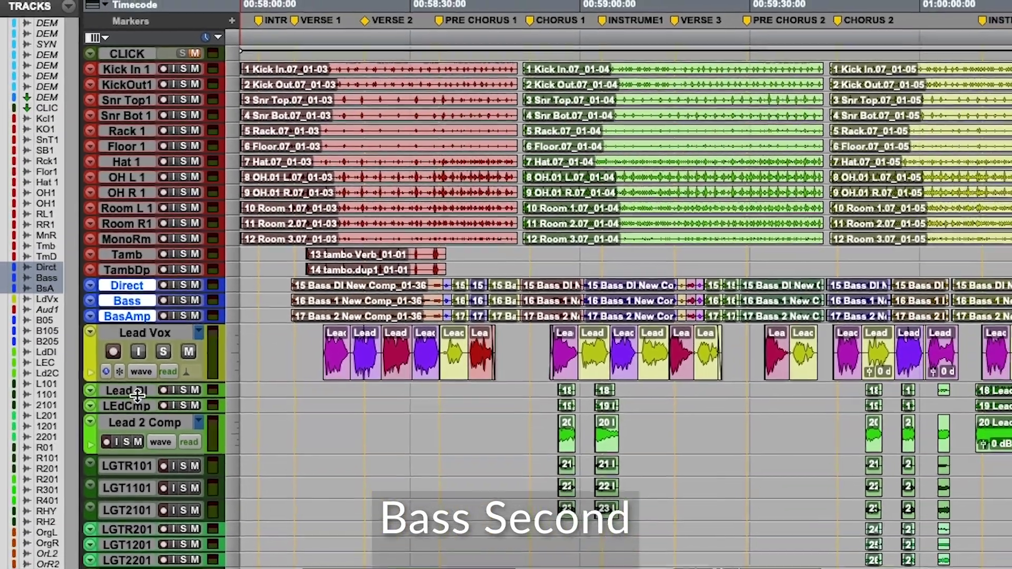
- Move all instrument tracks from Lead DI to Horn 2 above Lead Vox so the vocal sits last
left_click(139, 419)
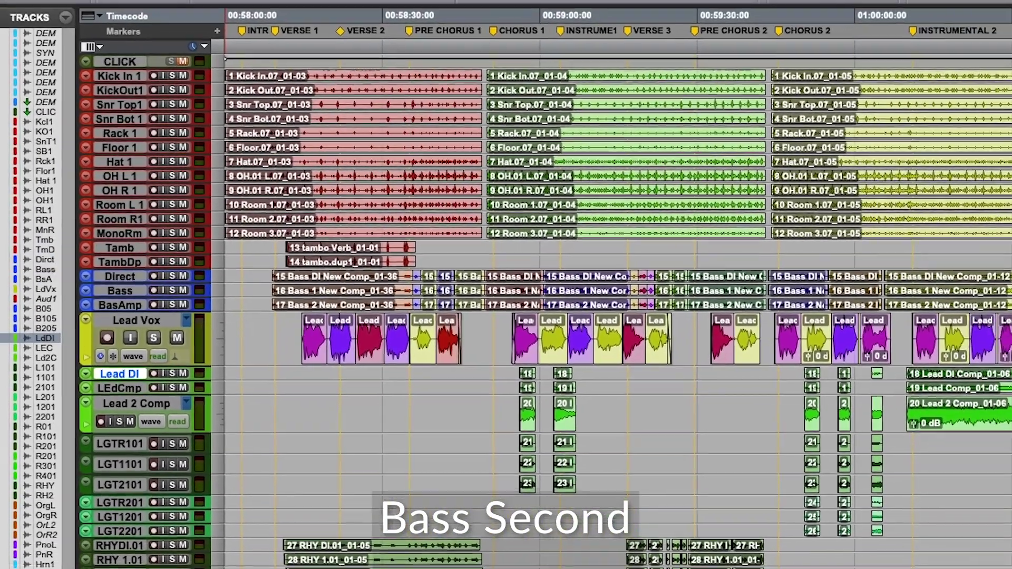
left_click(120, 568, "shift")
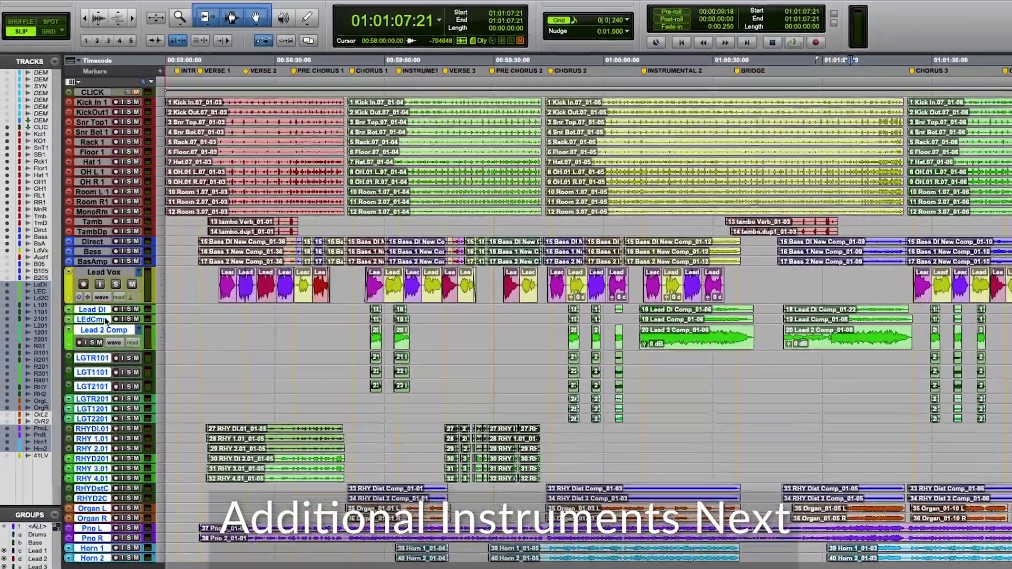
left_click_drag(107, 325, 107, 274)
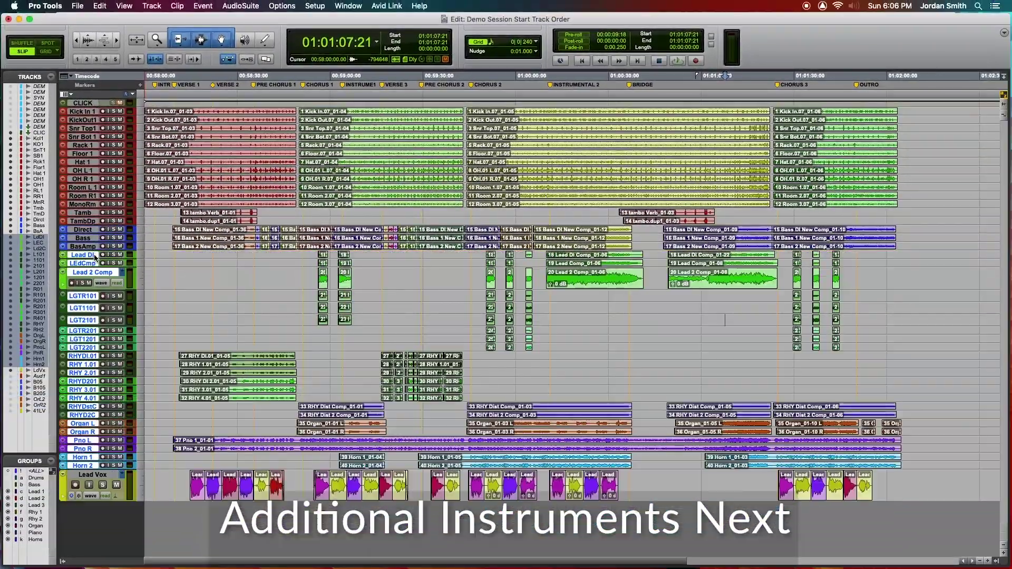
- Enlarge the Lead Vox track to jumbo height and select across all of its clips
left_click(92, 474)
left_click(144, 483)
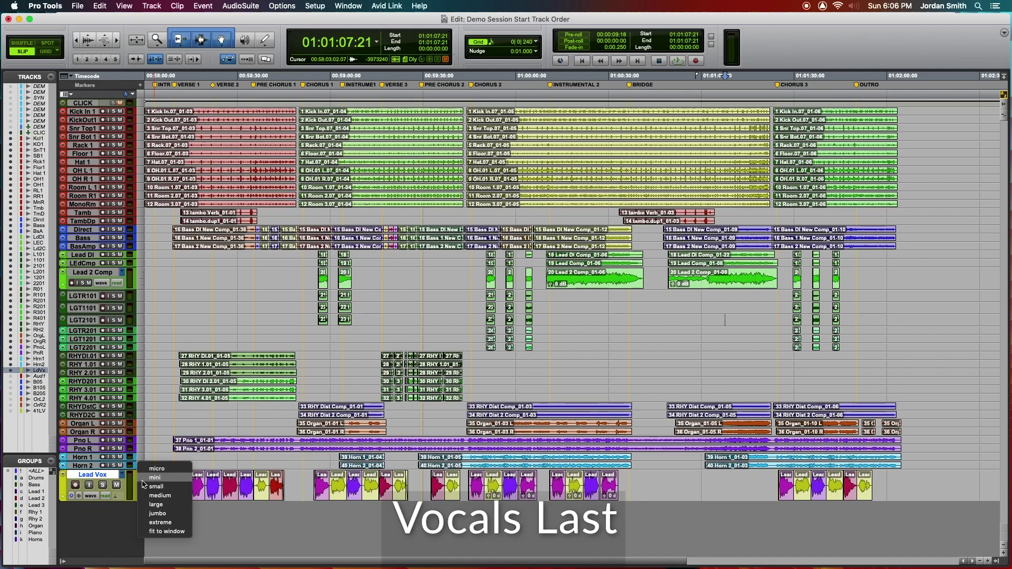
left_click(157, 514)
scroll(164, 465, "down", 3)
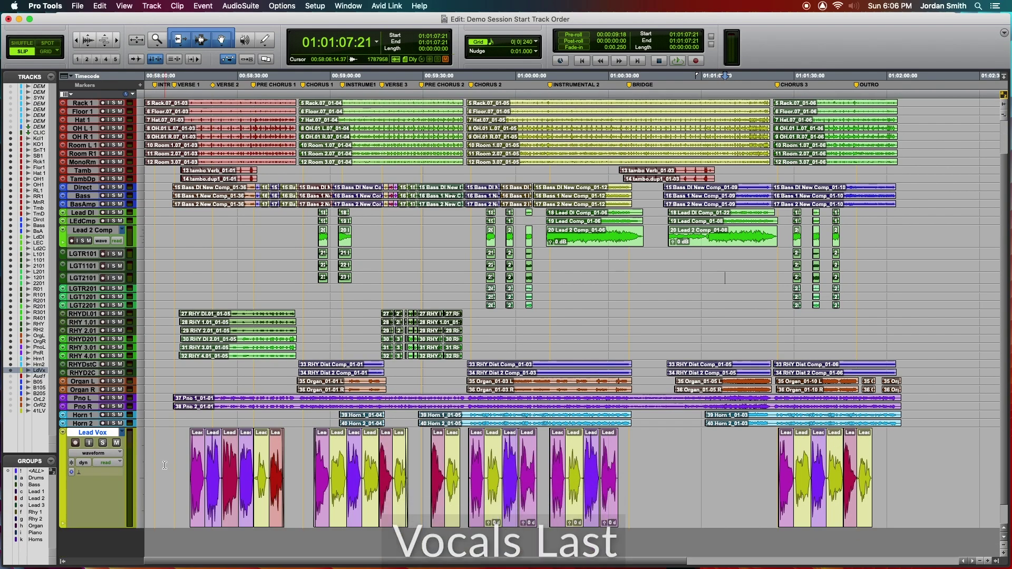
left_click_drag(165, 464, 903, 455)
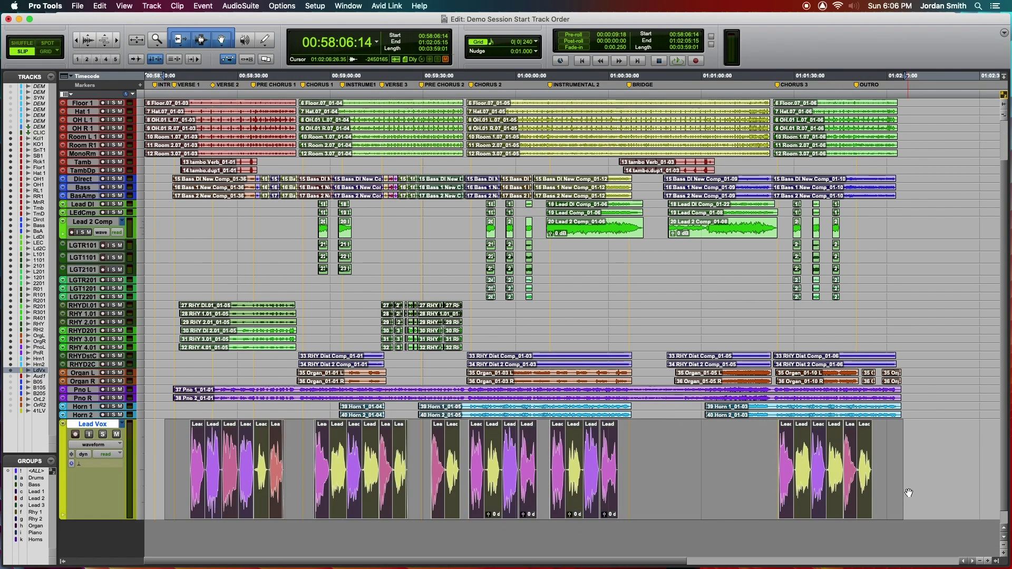
left_click(891, 454)
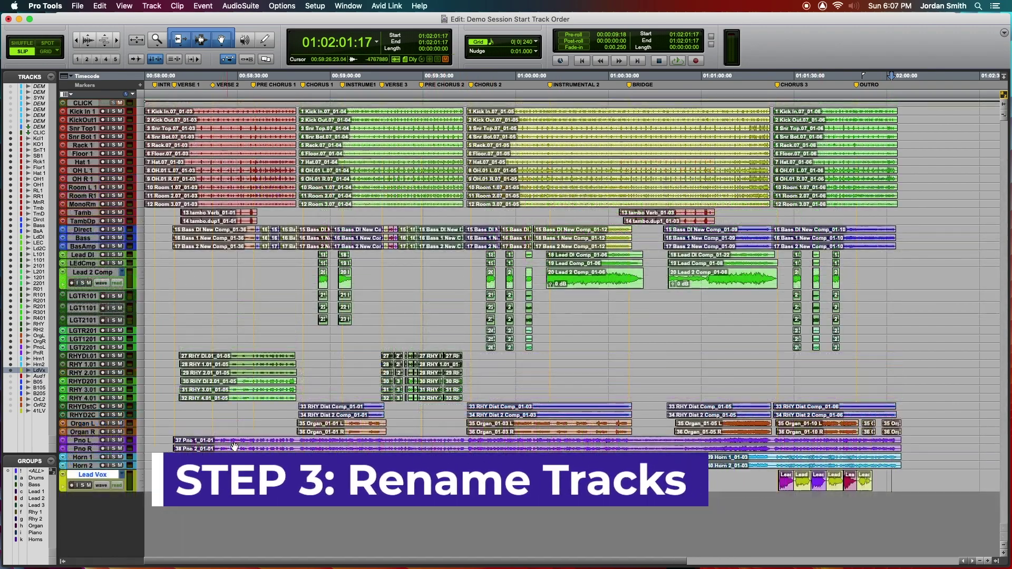
- Save the session and open Batch Rename for all tracks from Kick In 1 to Lead Vox
left_click(671, 320)
key("super+s")
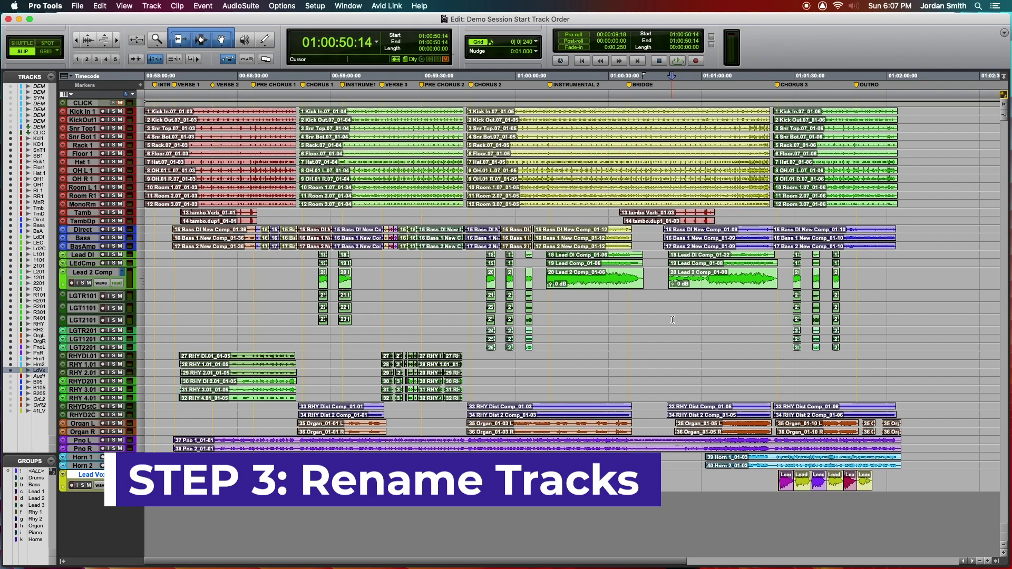
left_click(79, 112)
left_click(97, 476, "shift")
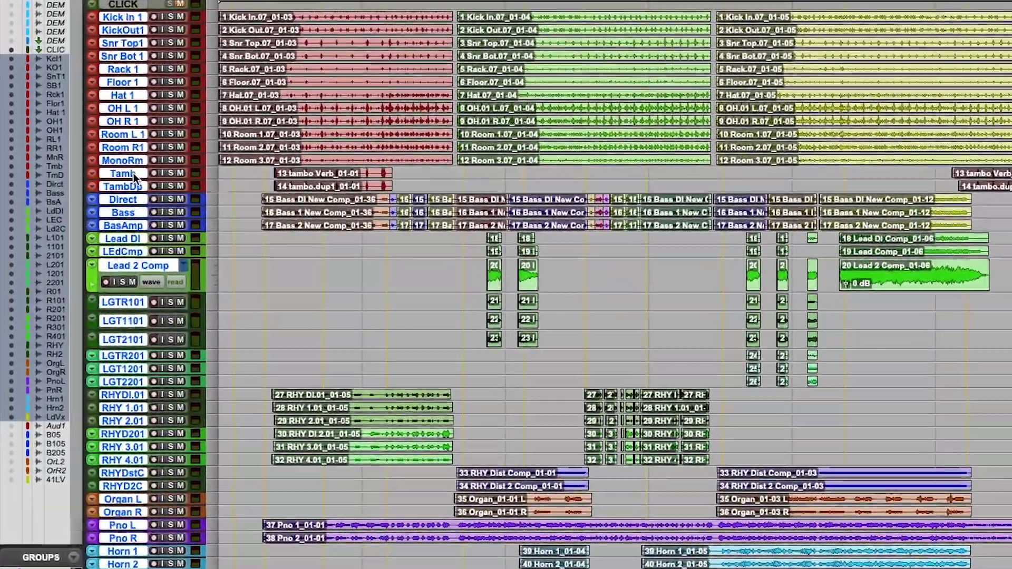
right_click(93, 211)
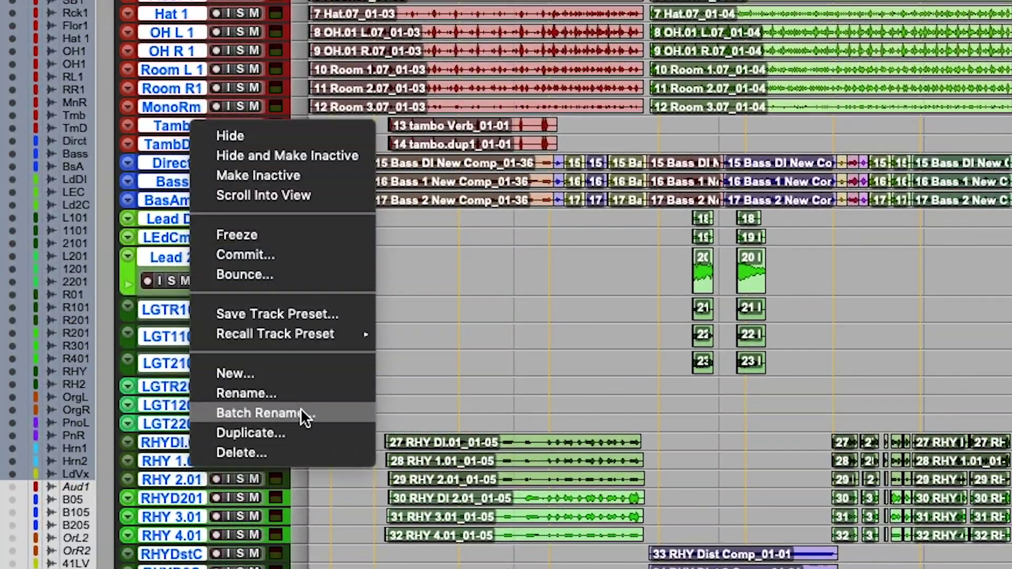
left_click(300, 411)
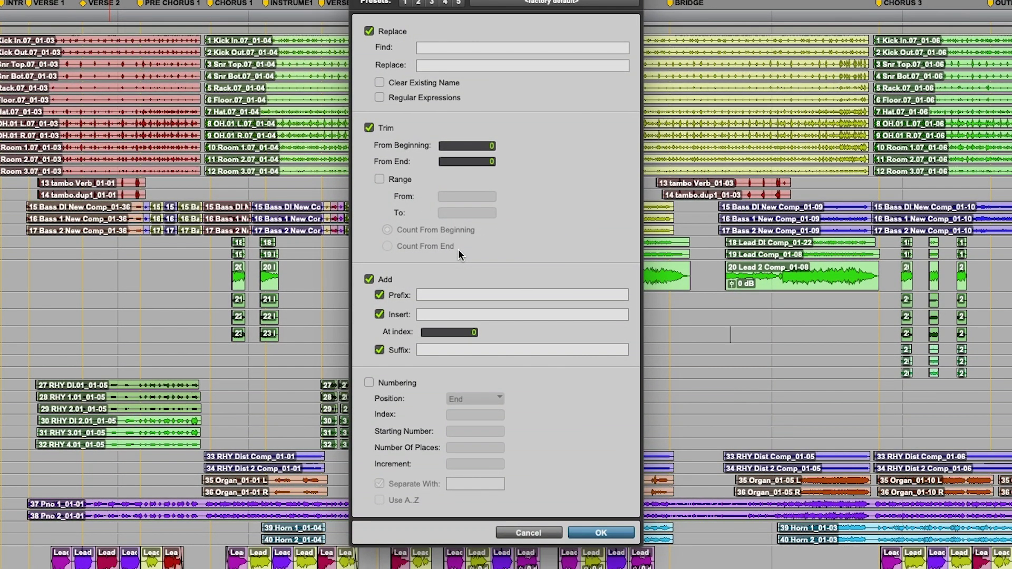
- Batch rename the selected tracks using only Numbering at the Beginning, starting at 1 with increment 1, with Replace, Trim and Add disabled
left_click(369, 385)
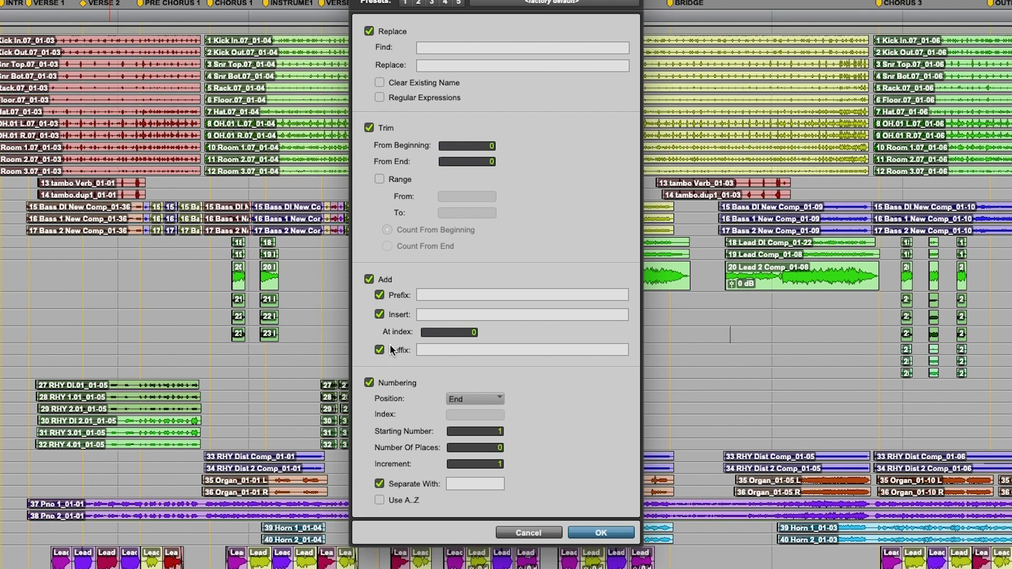
left_click(370, 280)
left_click(370, 127)
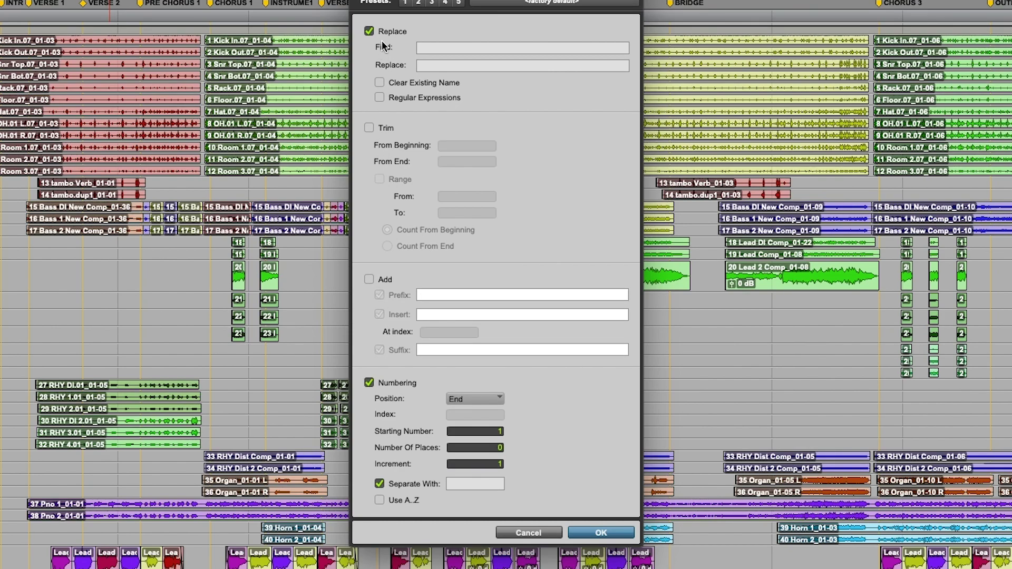
left_click(369, 31)
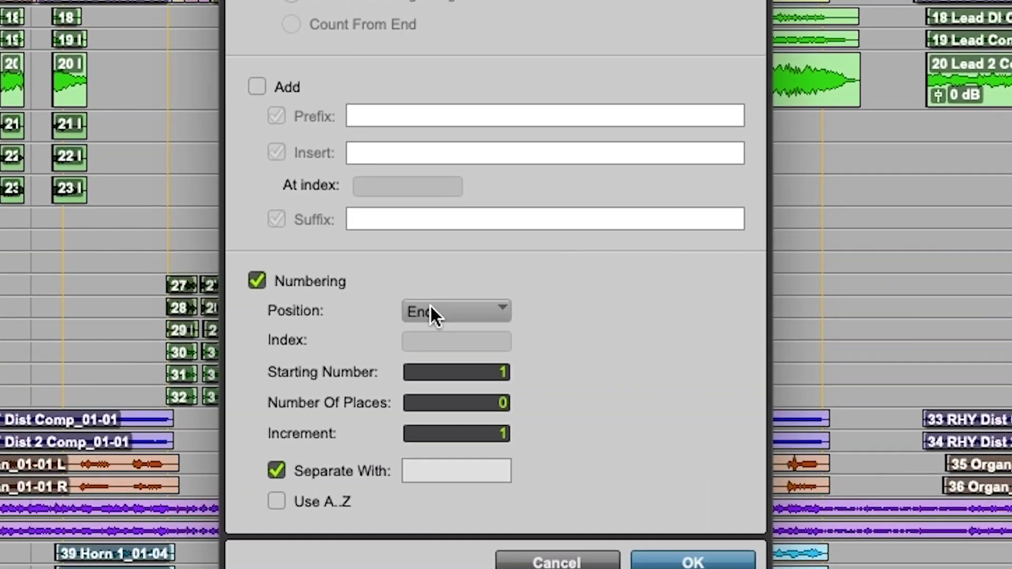
left_click(442, 348)
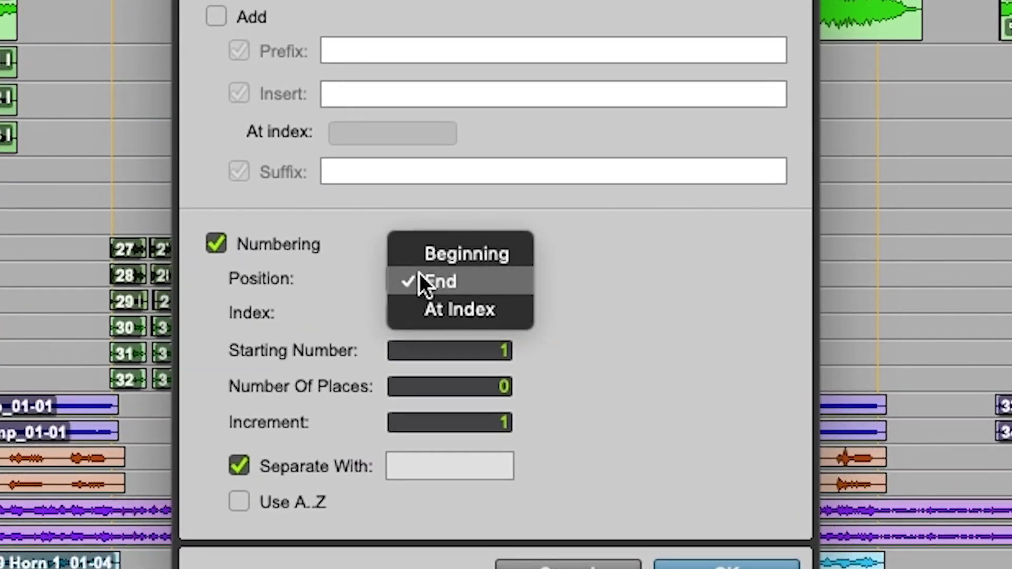
left_click(460, 253)
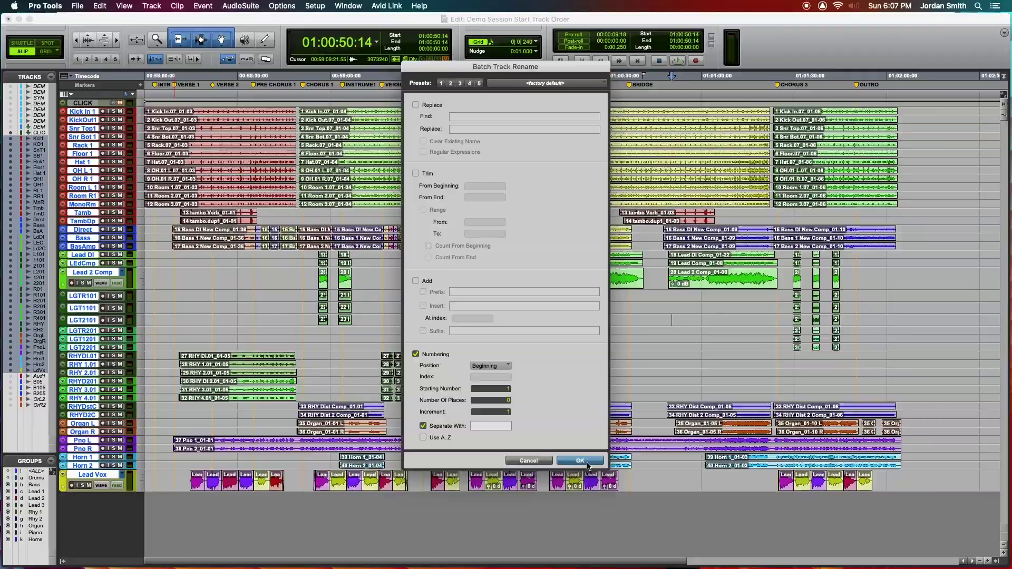
left_click(580, 461)
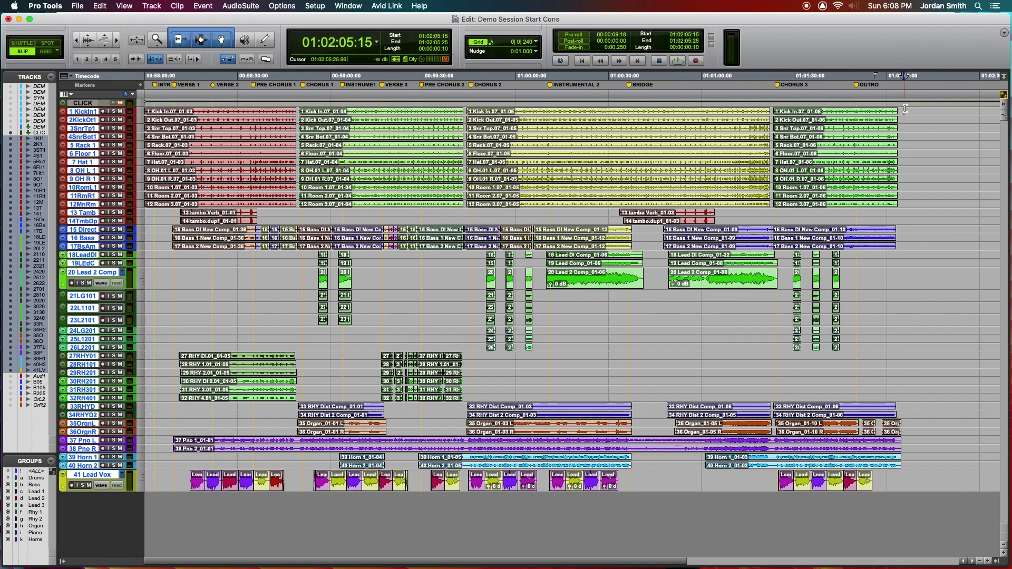
- Consolidate the clips on all tracks from Kick In 1 to Lead Vox, from the song's end back to the session start at 00:58:00:00
left_click_drag(904, 109, 131, 486)
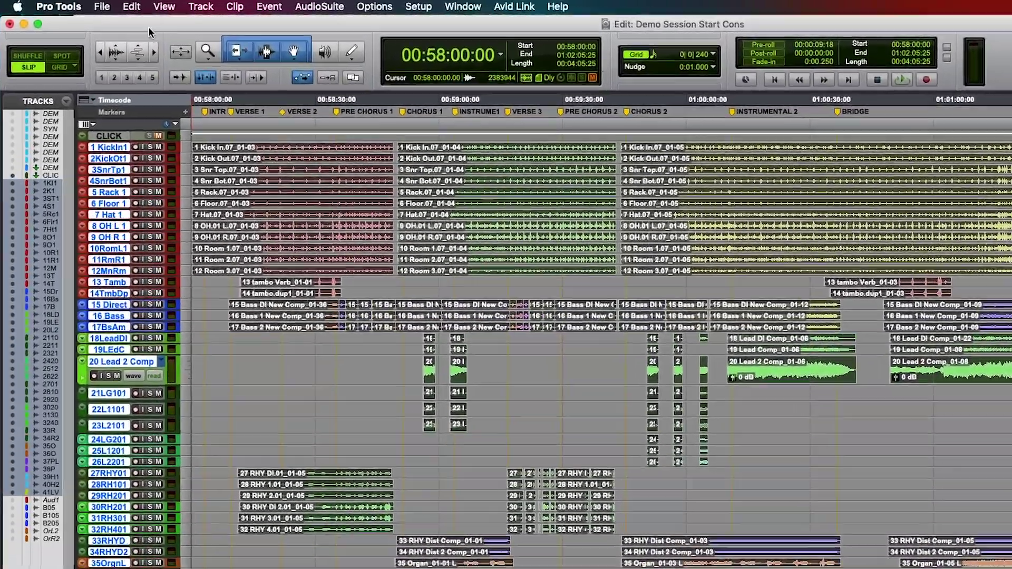
left_click(99, 6)
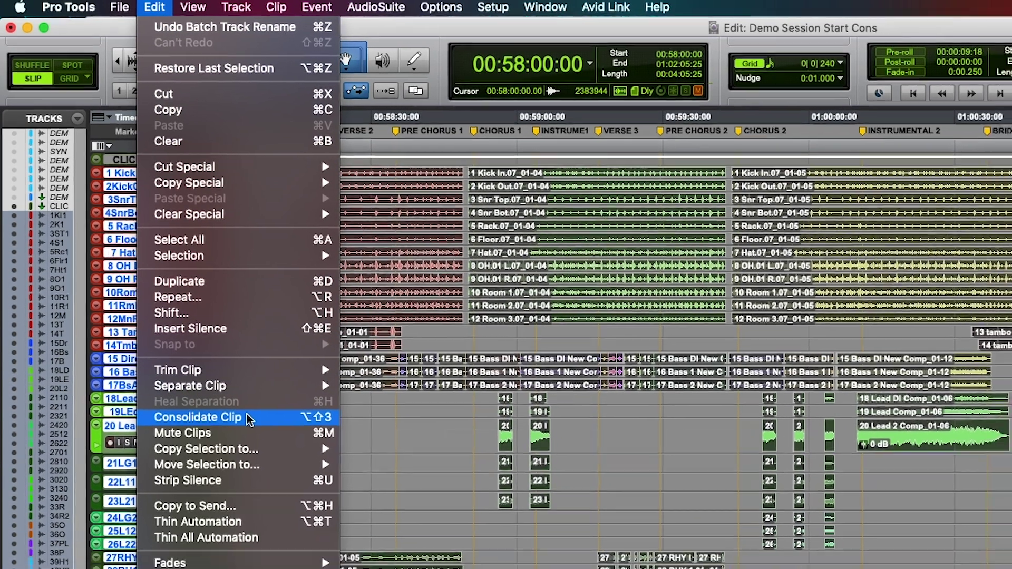
left_click(257, 429)
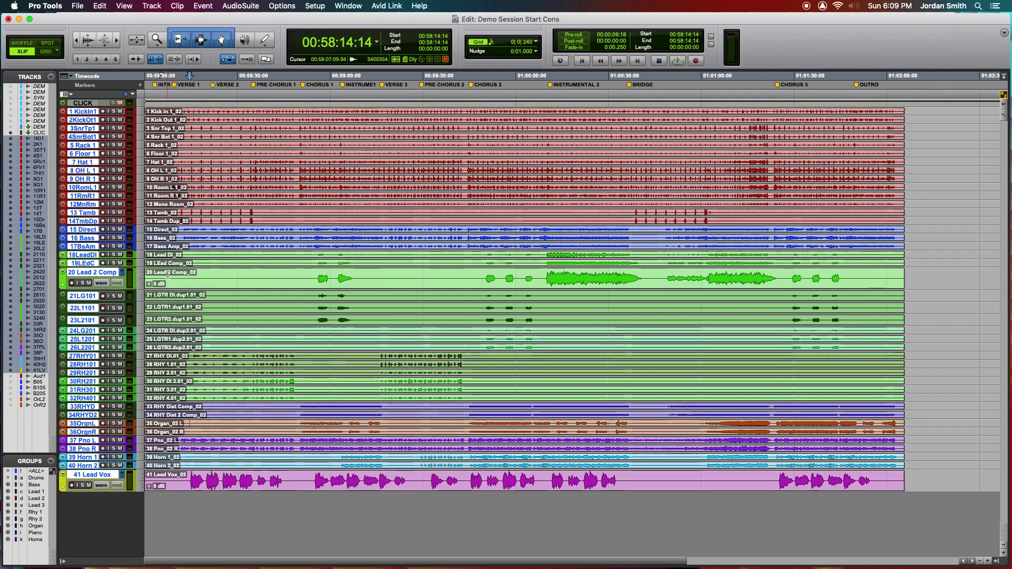
left_click(168, 278)
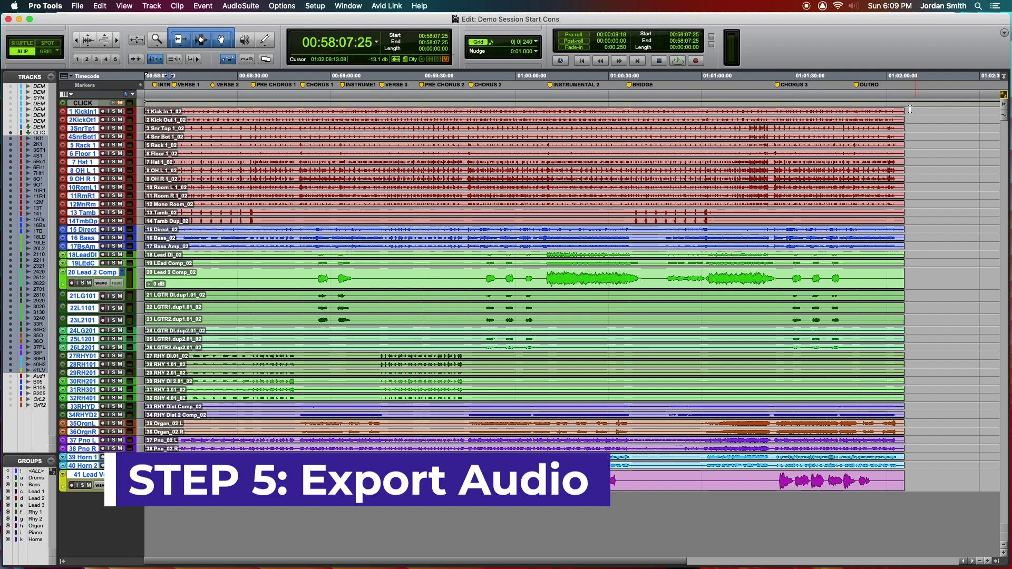
- Export all consolidated clips as 24-bit, 96 kHz interleaved WAV files into a new folder named Song Name Multitrack Files inside ProTools Demo Session
left_click_drag(909, 109, 118, 488)
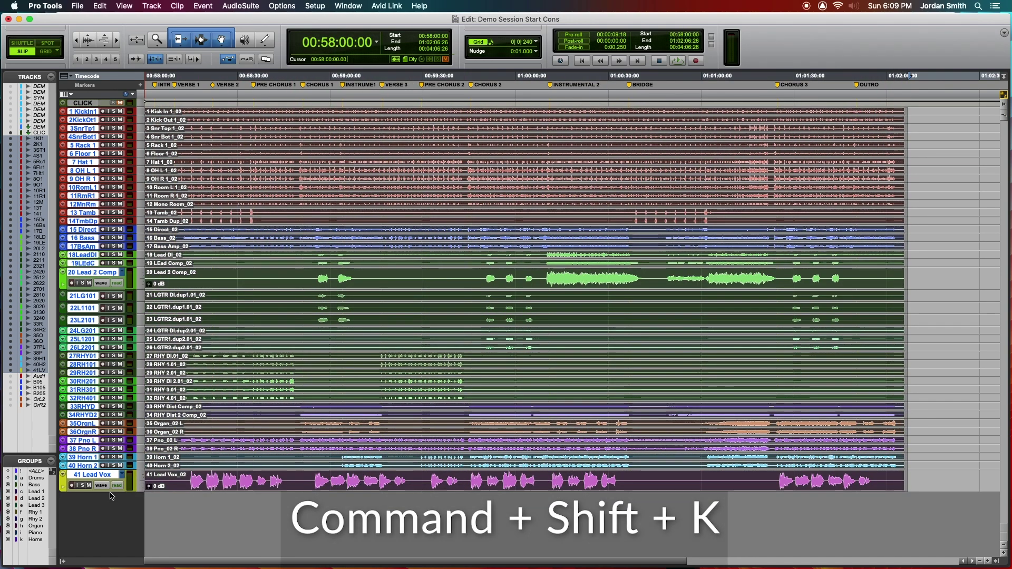
key("super+shift+k")
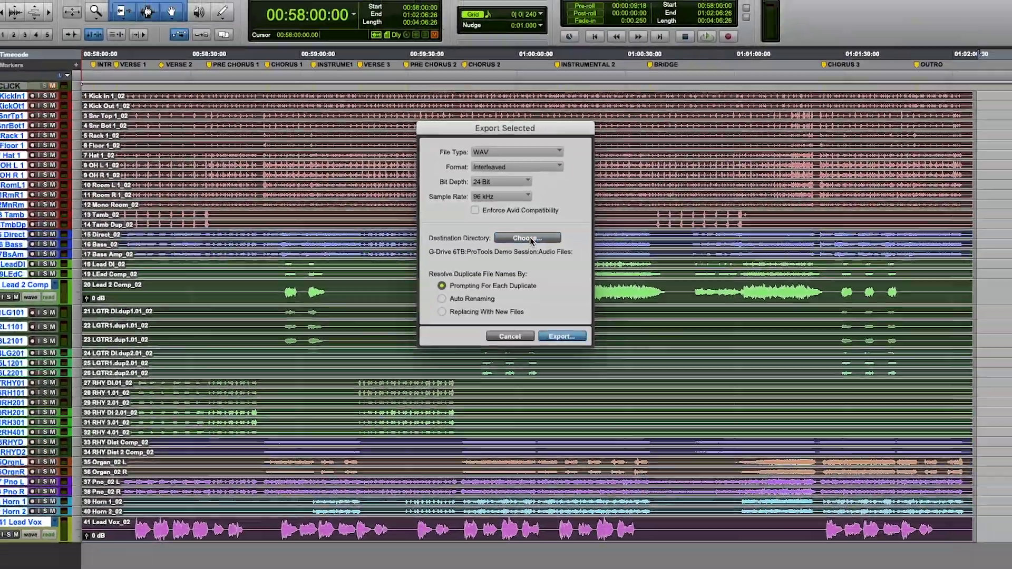
left_click(538, 252)
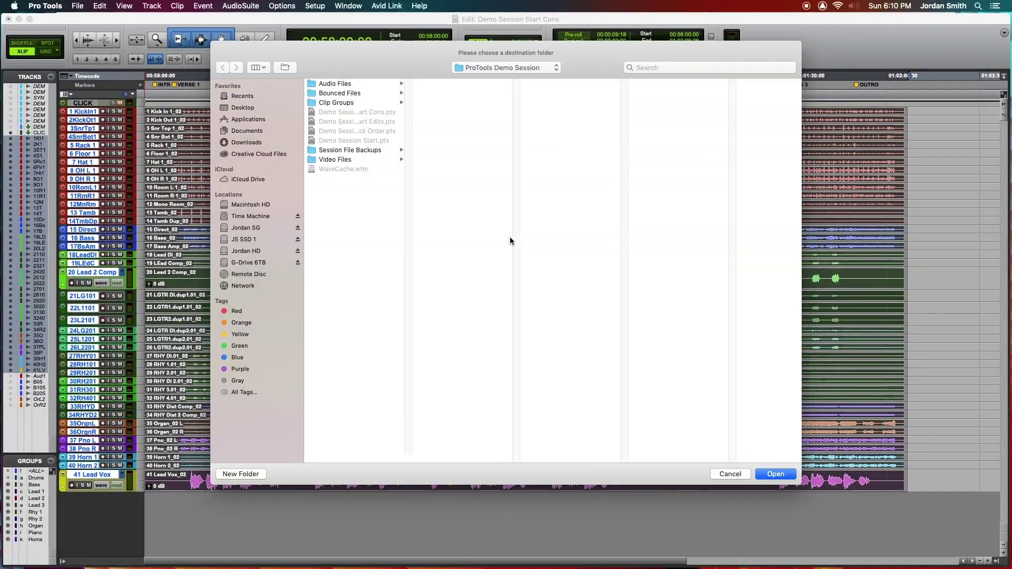
left_click(256, 474)
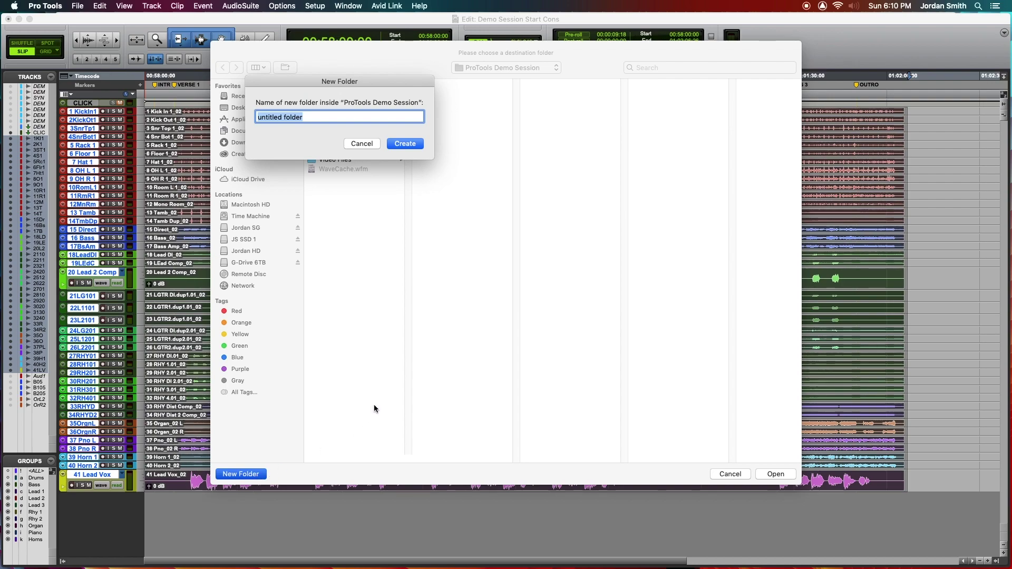
type("Song Name")
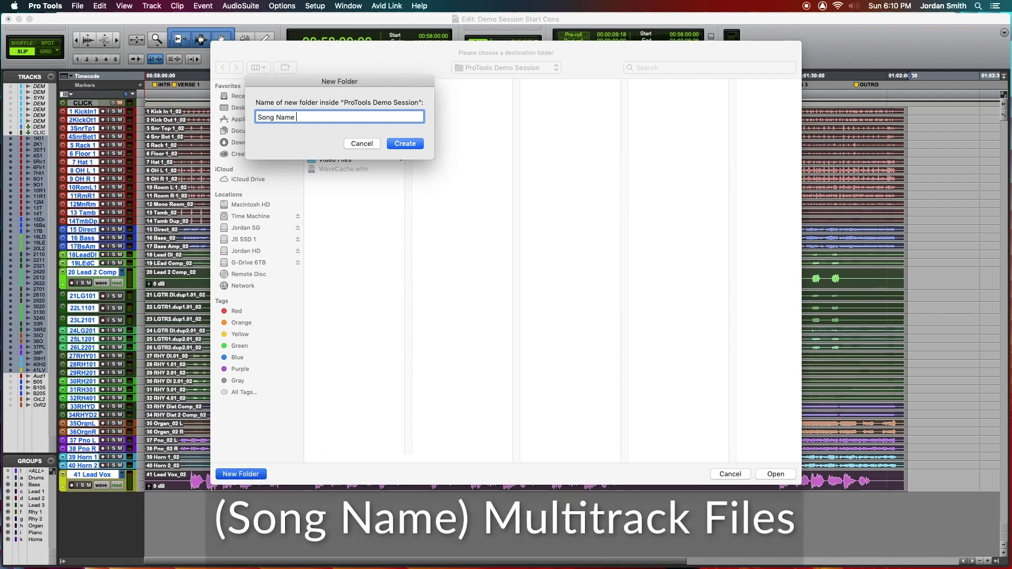
type(" Multitrack Files")
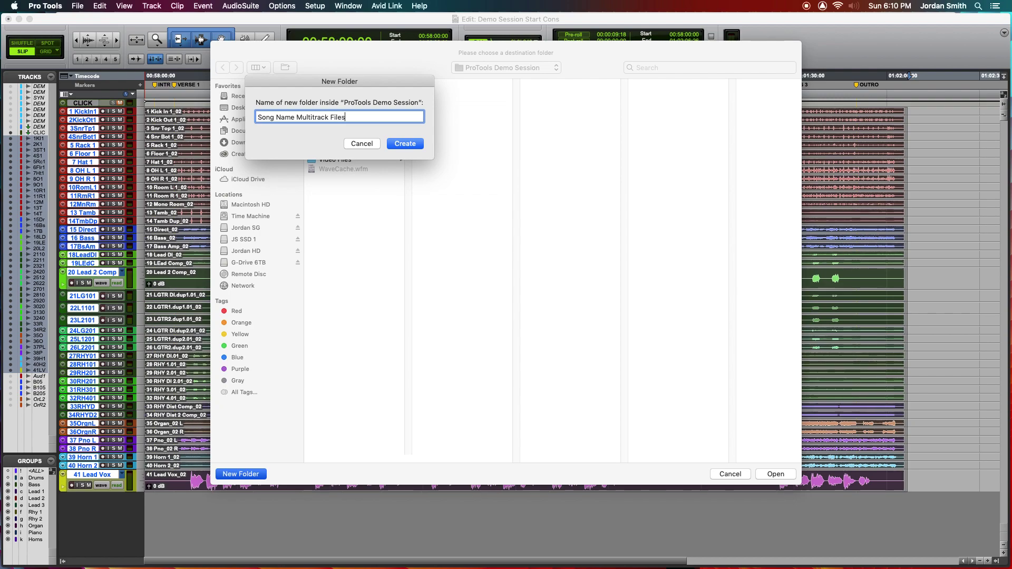
key("Return")
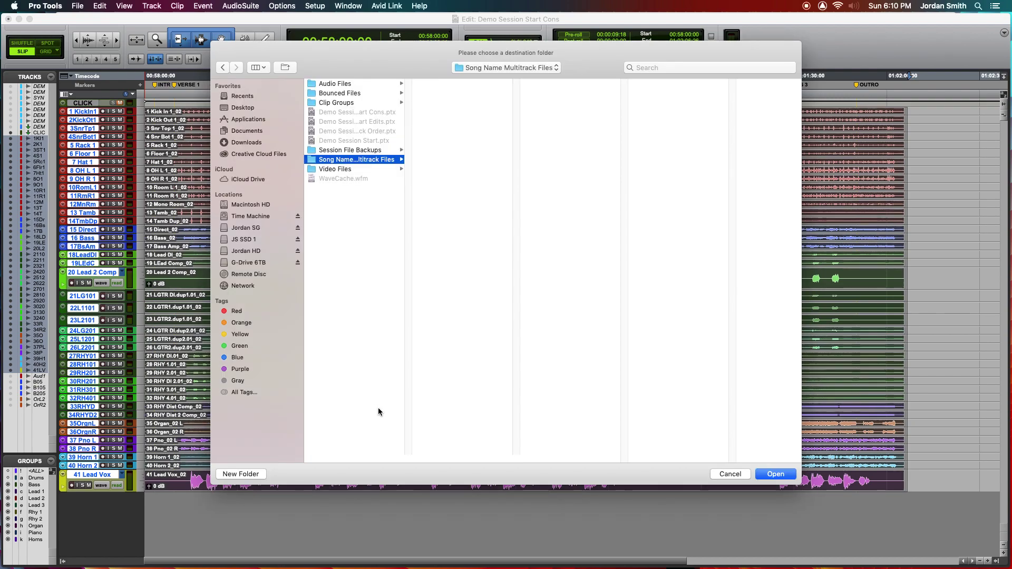
left_click(782, 474)
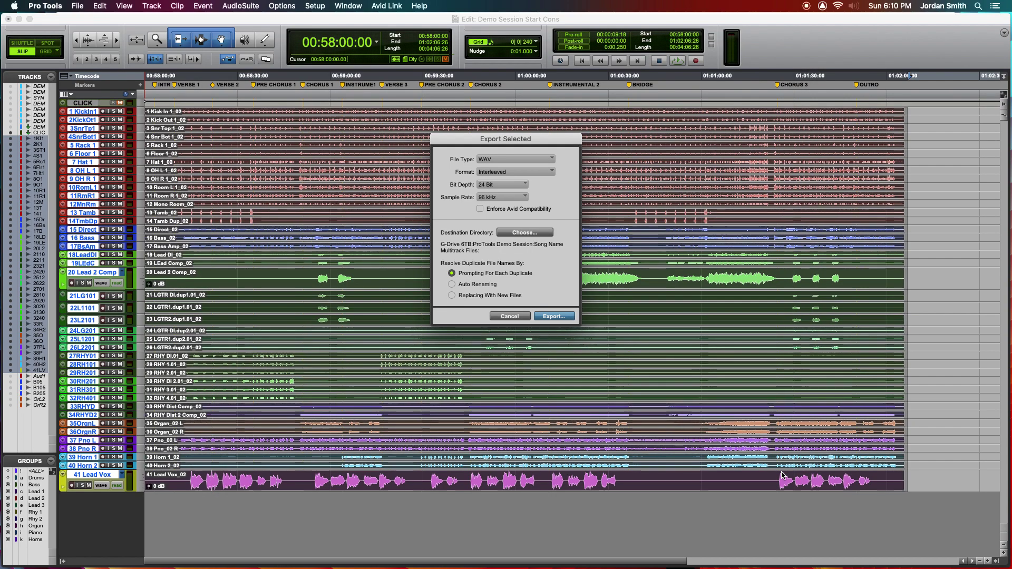
left_click(555, 318)
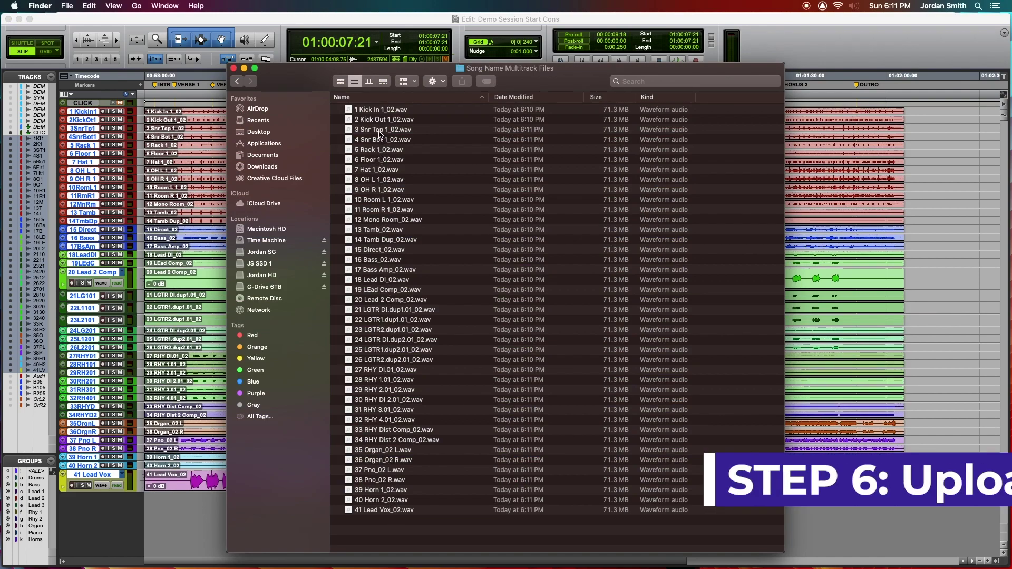
- In Finder, review the exported files from 1 Kick In to 41 Lead Vox and locate their folder inside ProTools Demo Session
left_click(379, 111)
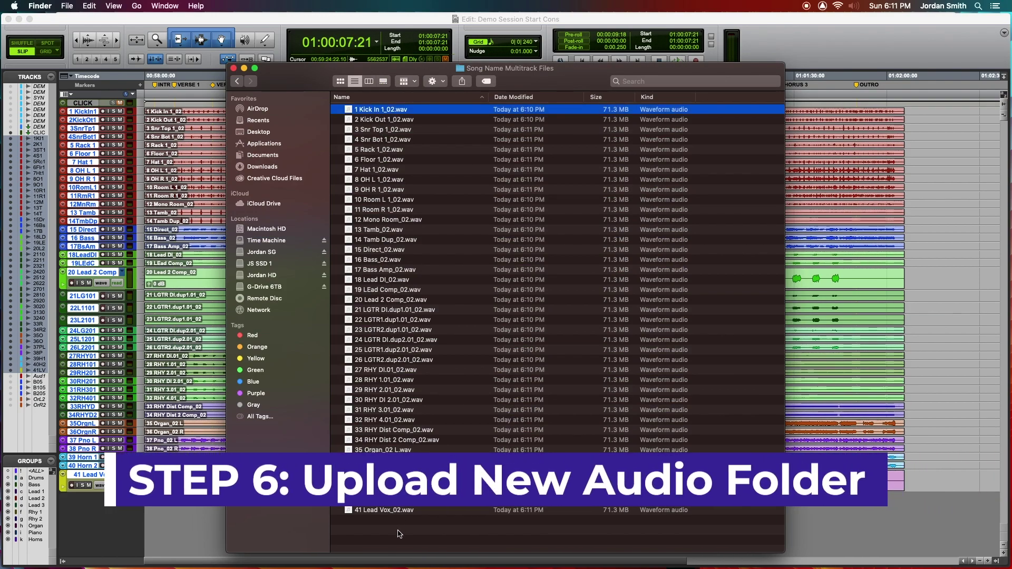
left_click(386, 510, "shift")
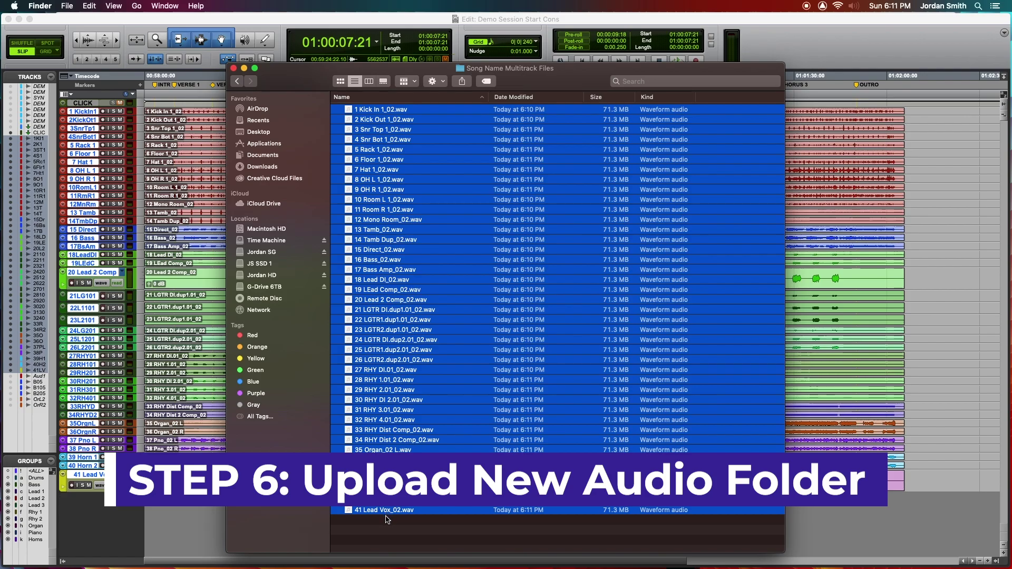
left_click(387, 530)
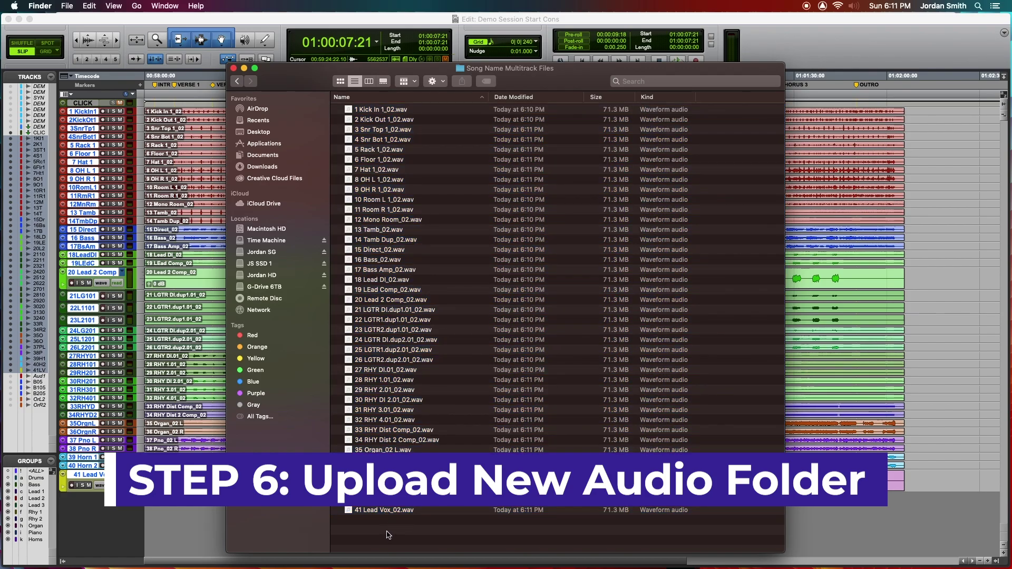
left_click(237, 80)
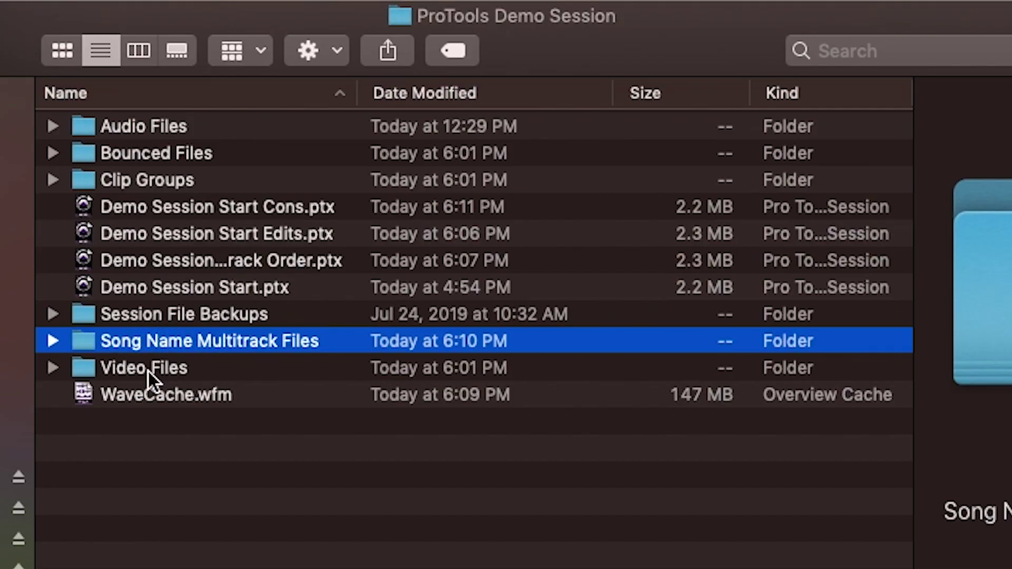
left_click(169, 458)
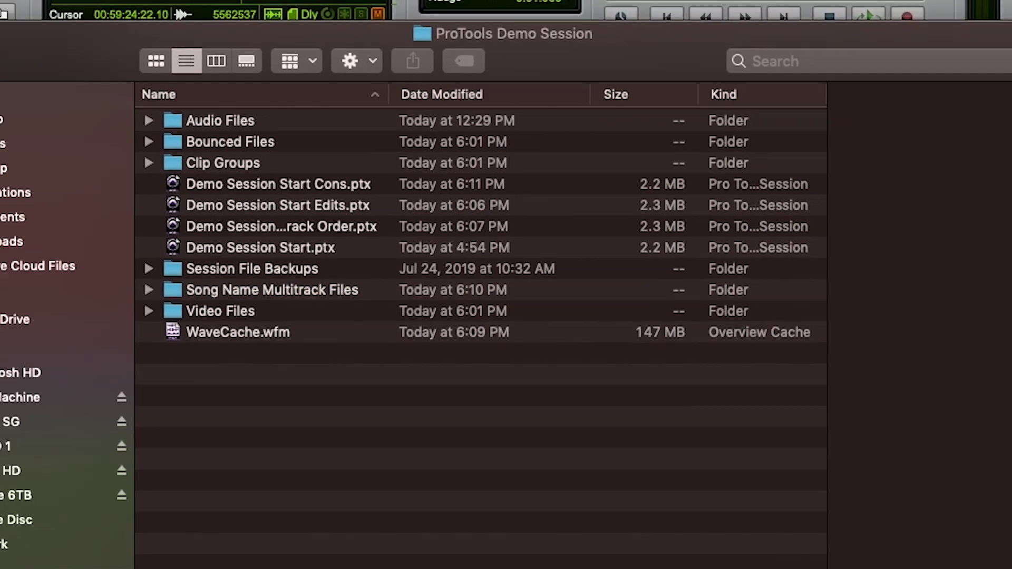